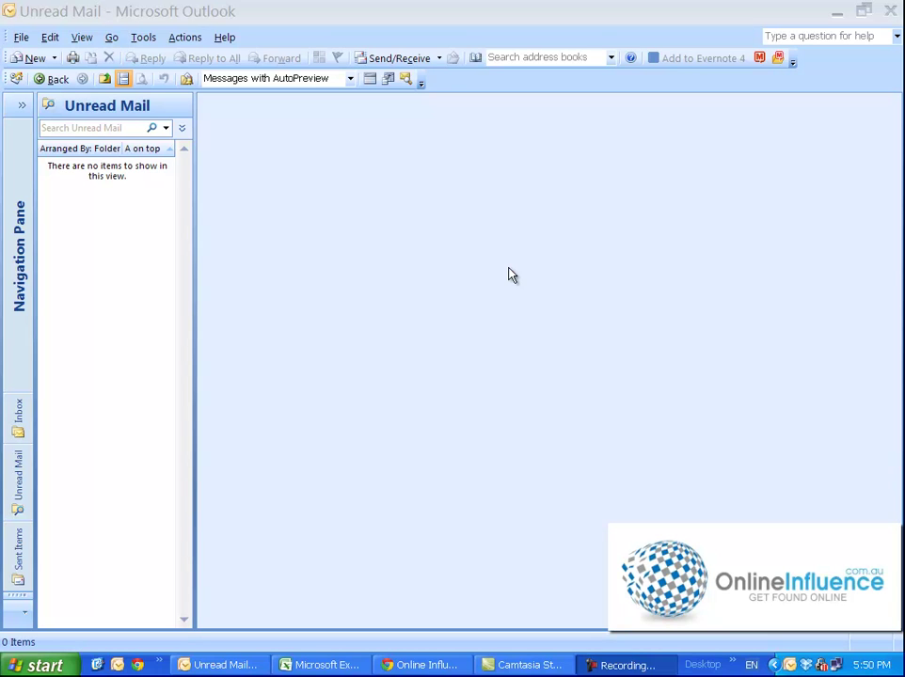
Open Account Settings via Tools > Options > Mail Setup to list the three existing POP/SMTP accounts
click(145, 39)
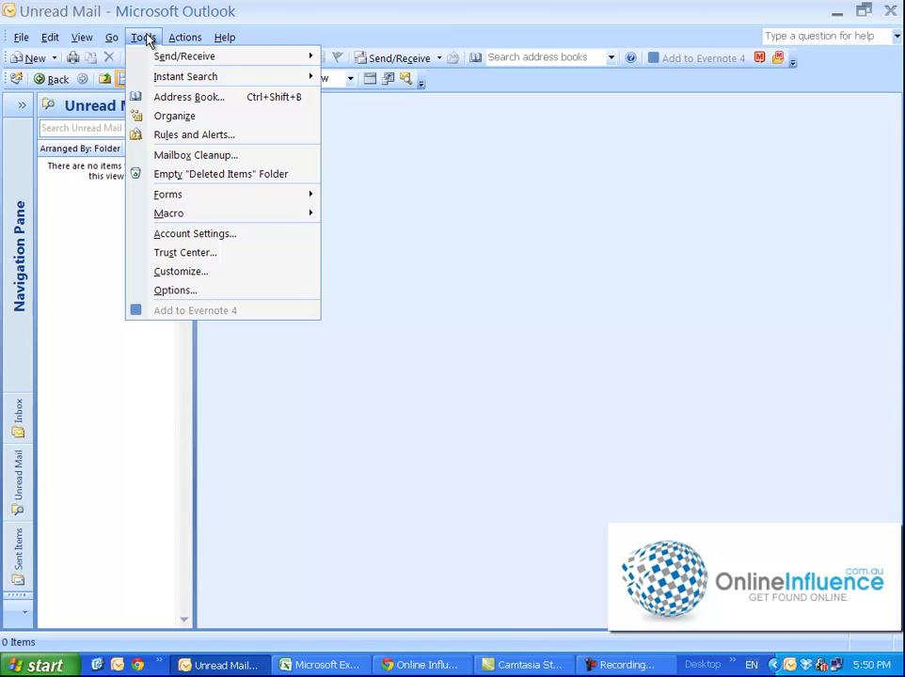
click(196, 291)
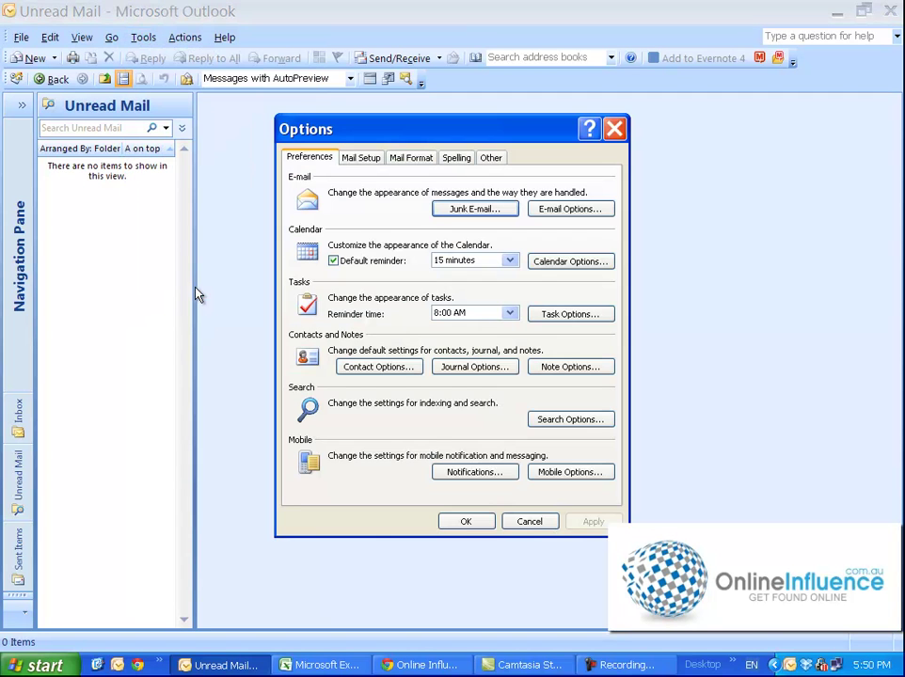
click(366, 160)
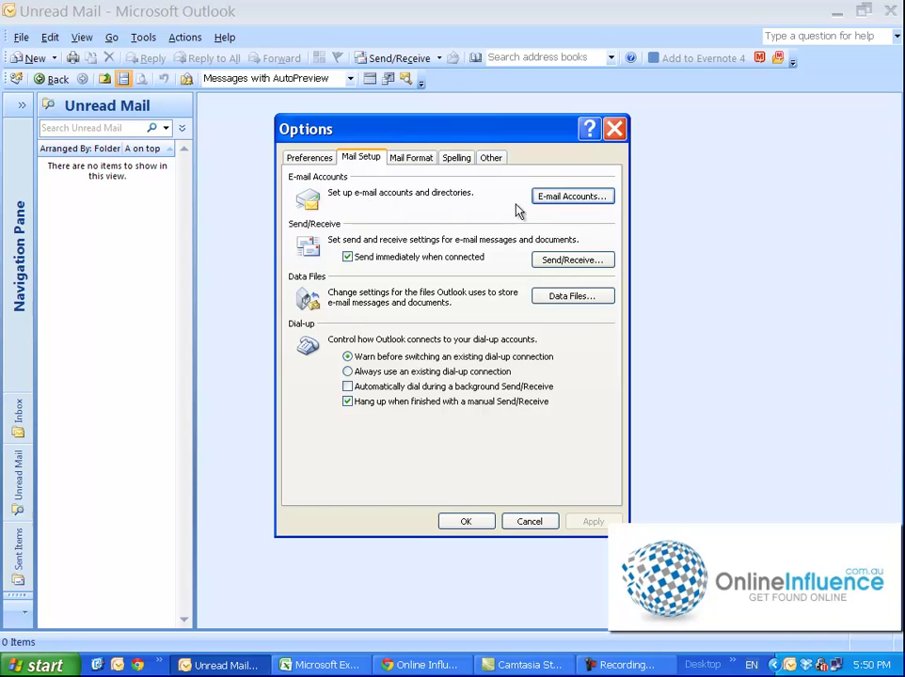
click(556, 197)
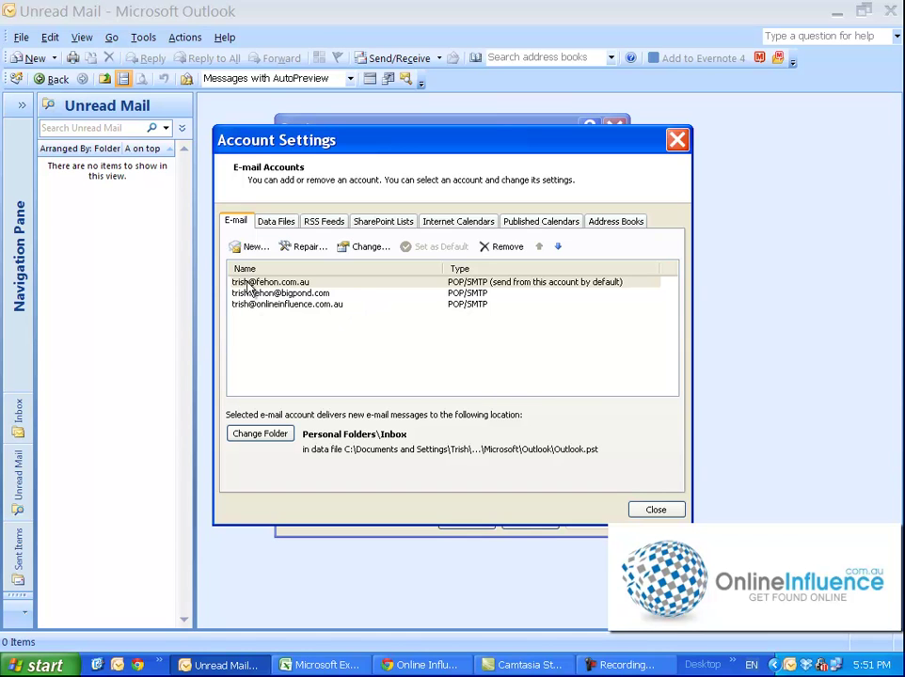
Start a new e-mail account and advance to the account details page
click(252, 248)
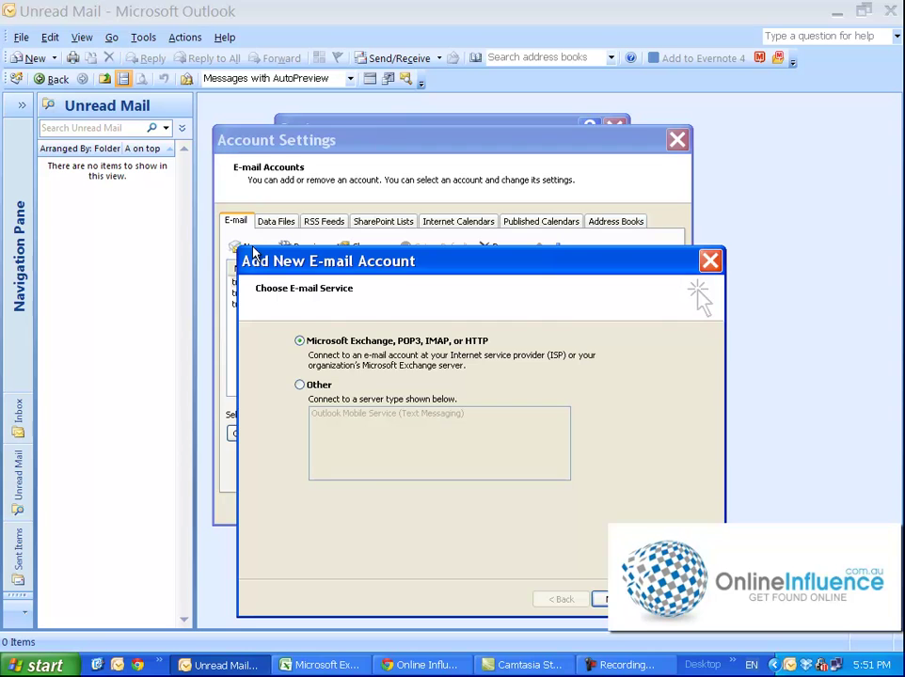
drag(464, 260, 441, 199)
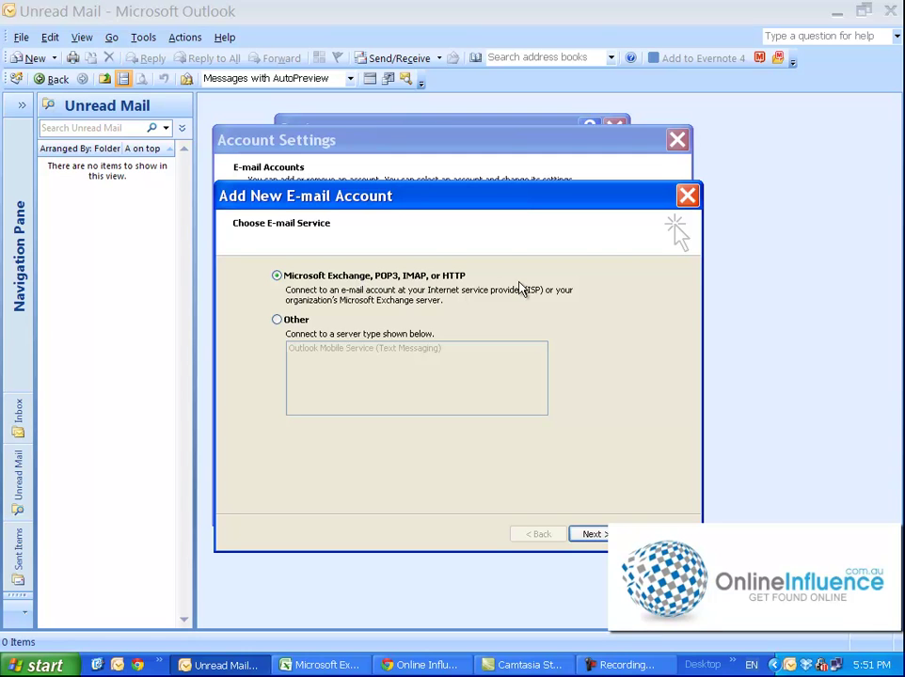
click(593, 535)
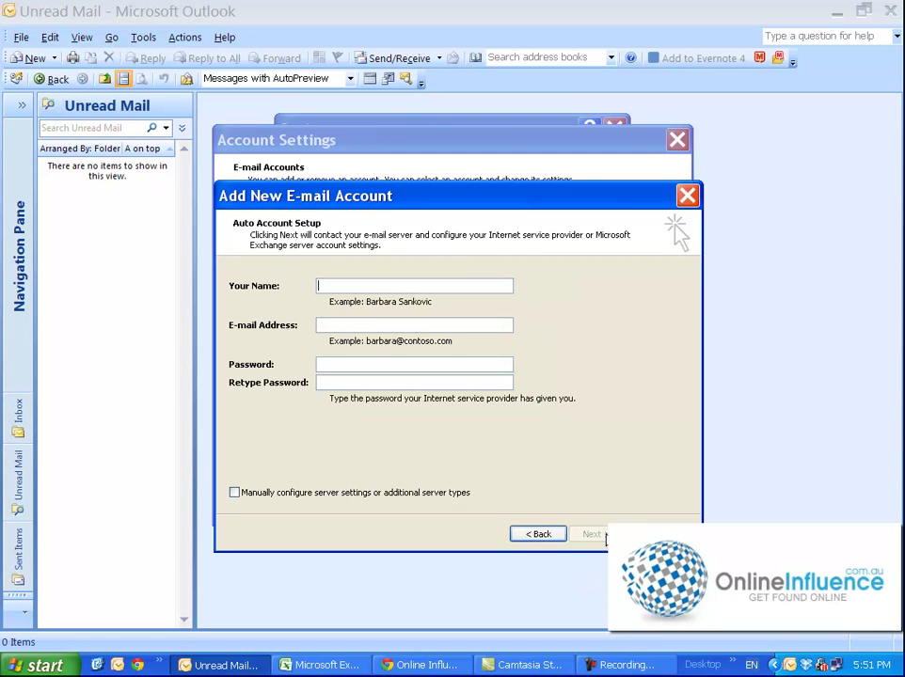
Enter the sender's display name, the account's e-mail address, and the password twice
click(330, 283)
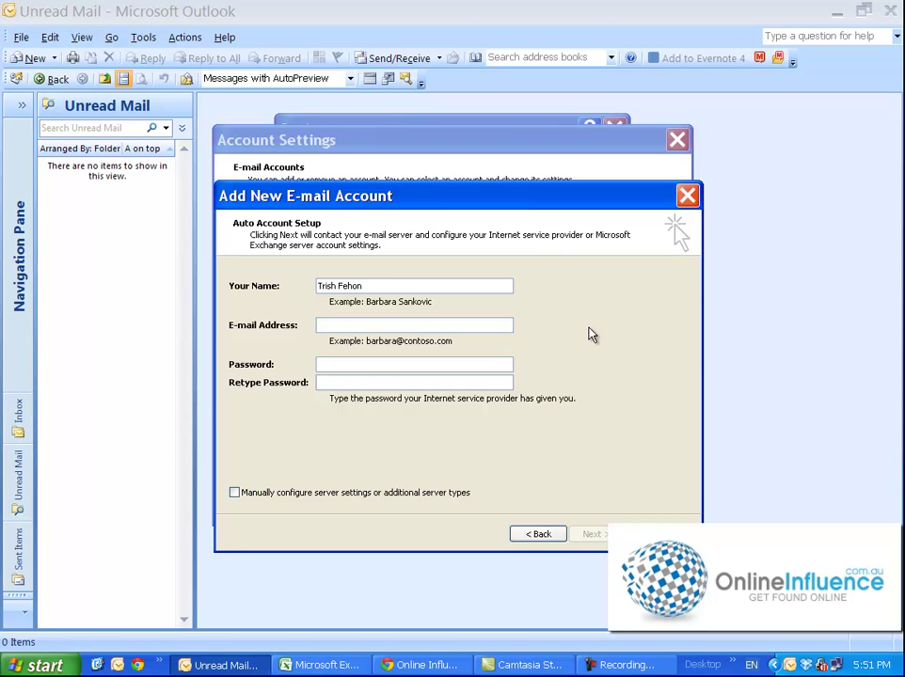
key(Tab)
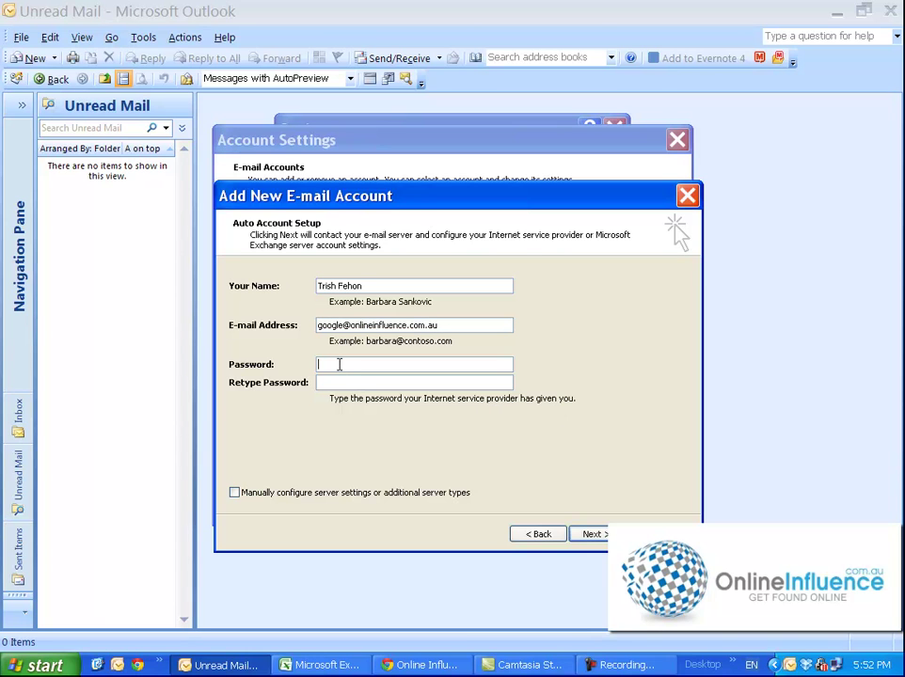
click(487, 364)
text(********)
key(Tab)
text(********)
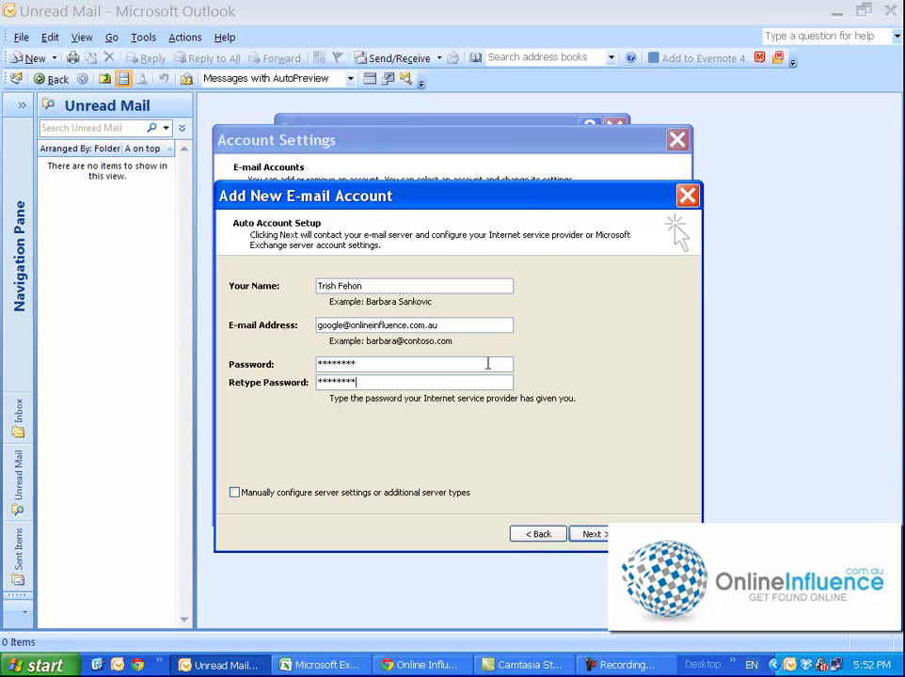
Choose manual server configuration with Internet E-mail as the service type
click(234, 493)
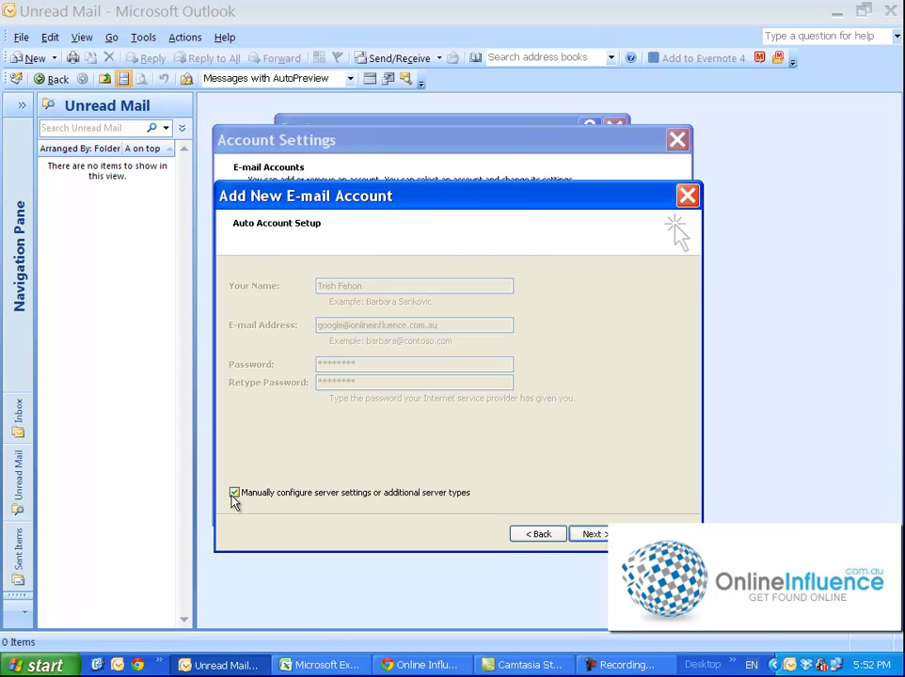
click(591, 534)
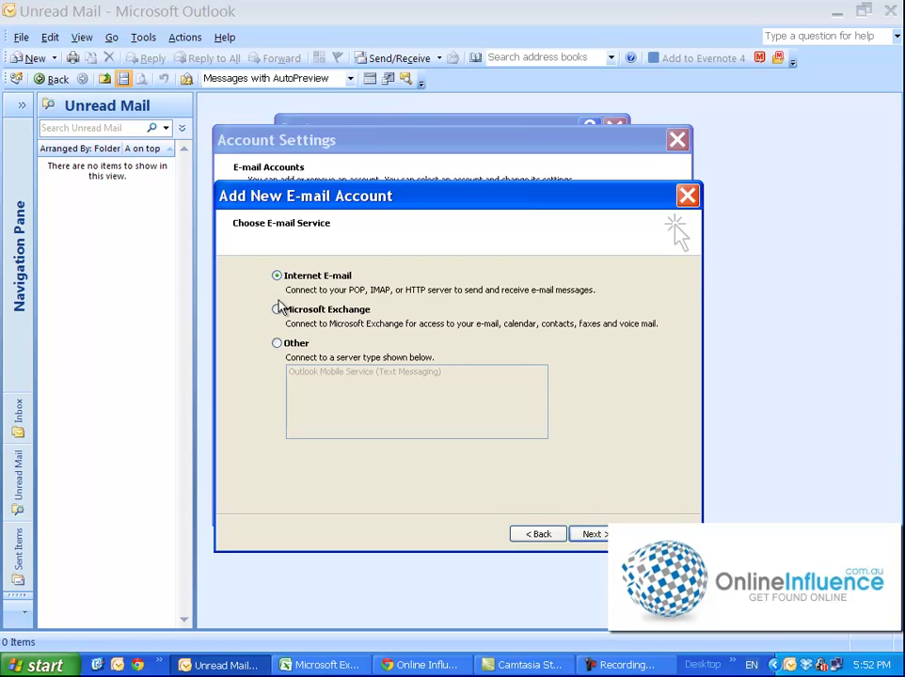
click(596, 534)
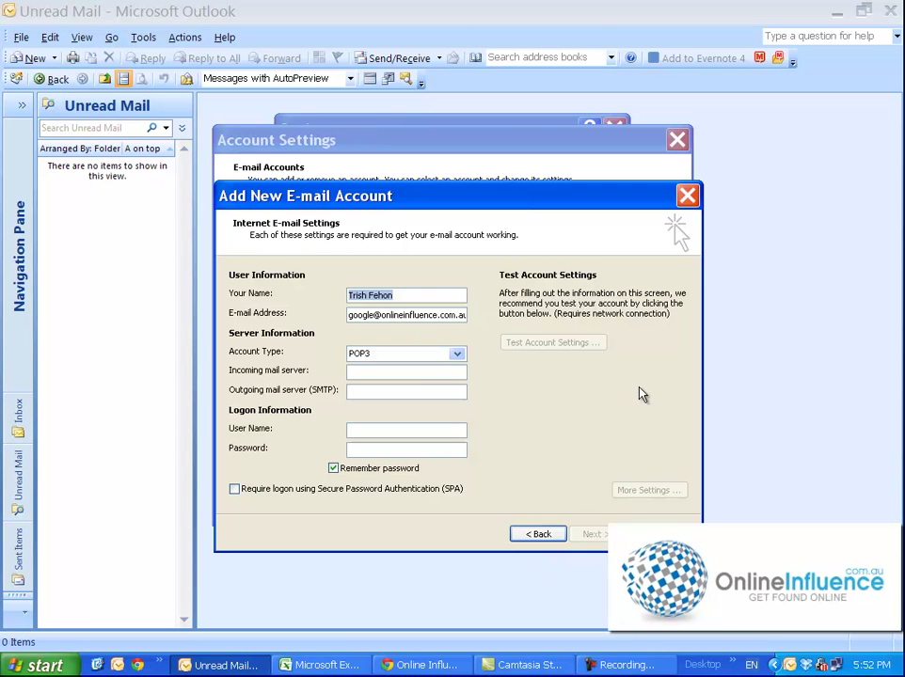
Enter incoming server mail.onlineinfluence.com.au, outgoing server mail.bigpond.com, the account's user name, and the password
click(365, 372)
text(mail.)
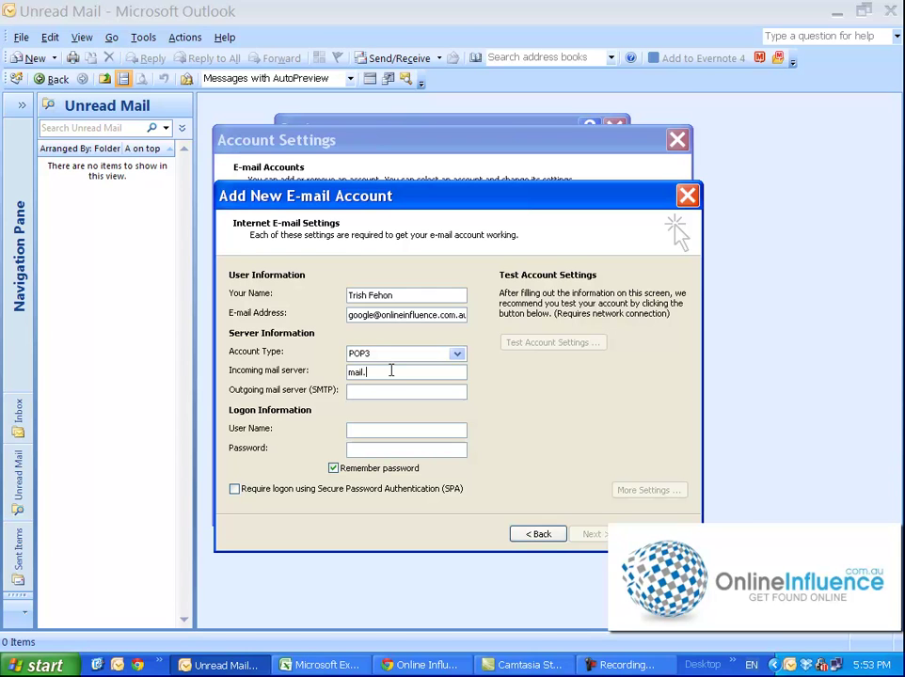
text(onlinei)
text(nfluence.co)
text(m.au)
text(mail.)
text(bigpond.)
text(com)
key(Tab)
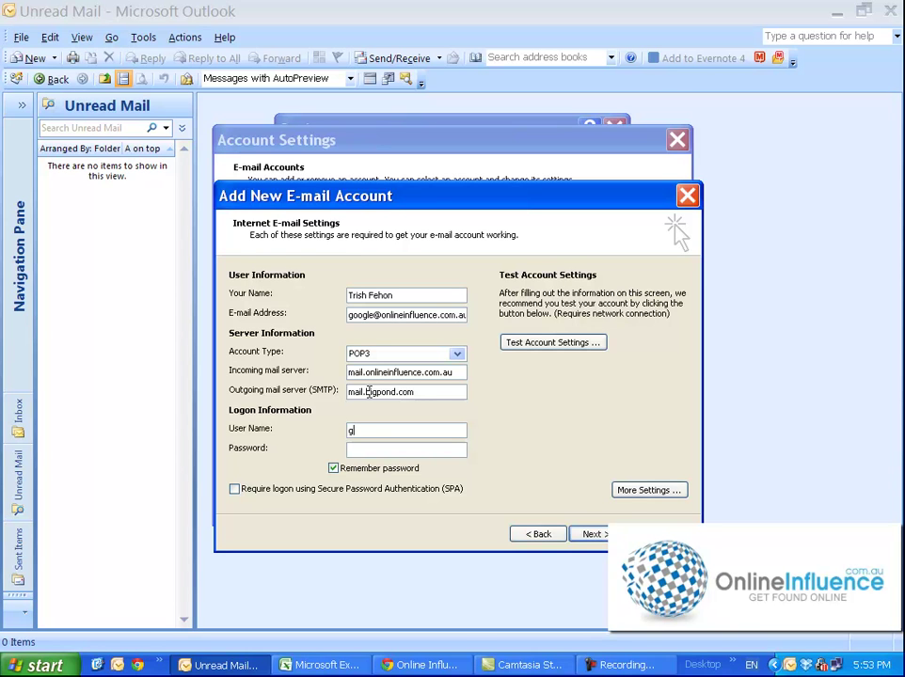
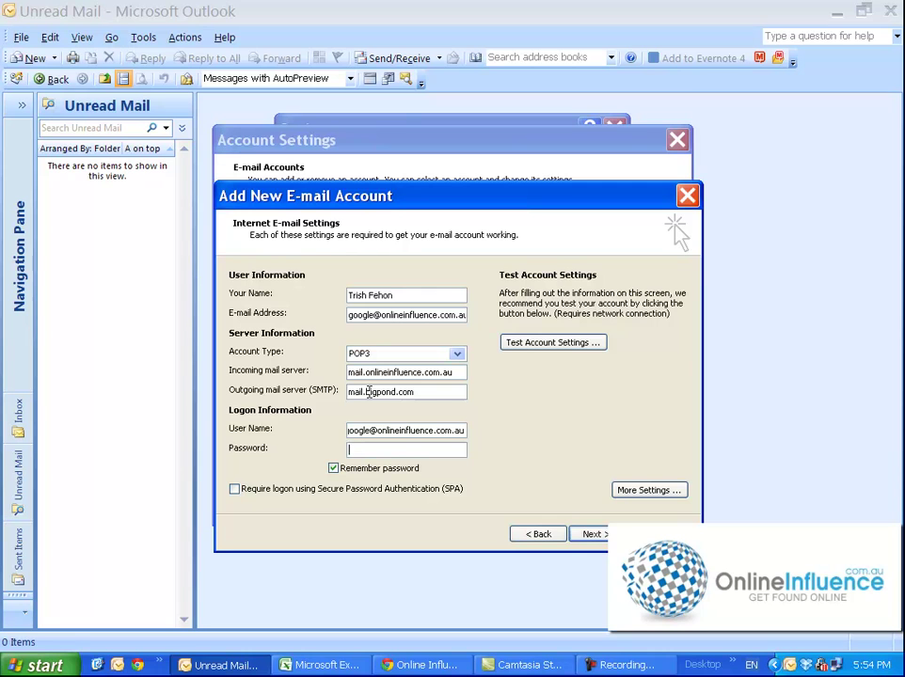
key(ctrl+v)
Keep Remember password ticked and finish the wizard, adding the account as a fourth POP/SMTP entry
click(333, 466)
click(333, 467)
click(593, 536)
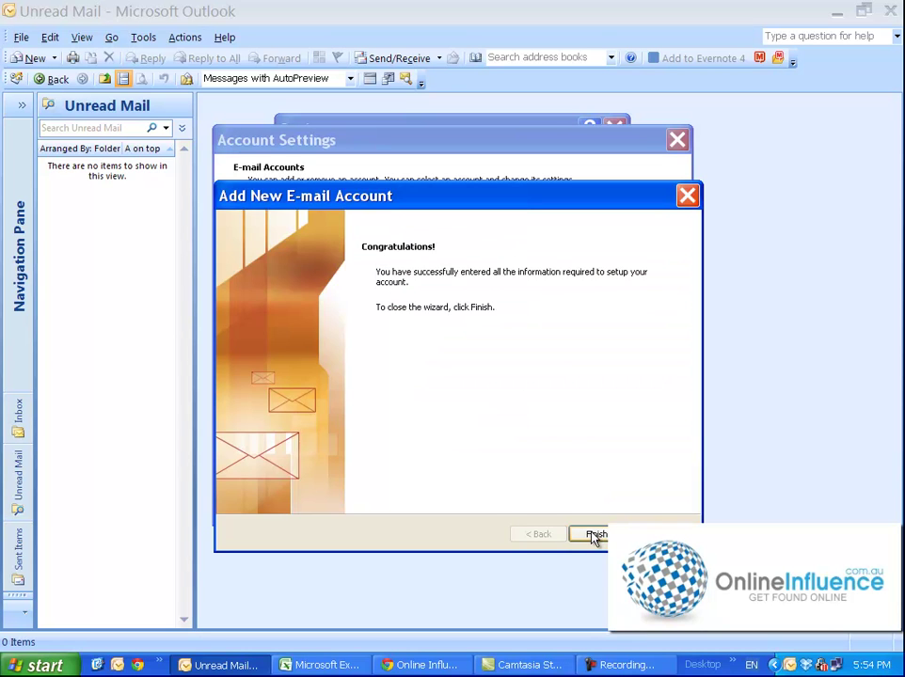
click(594, 535)
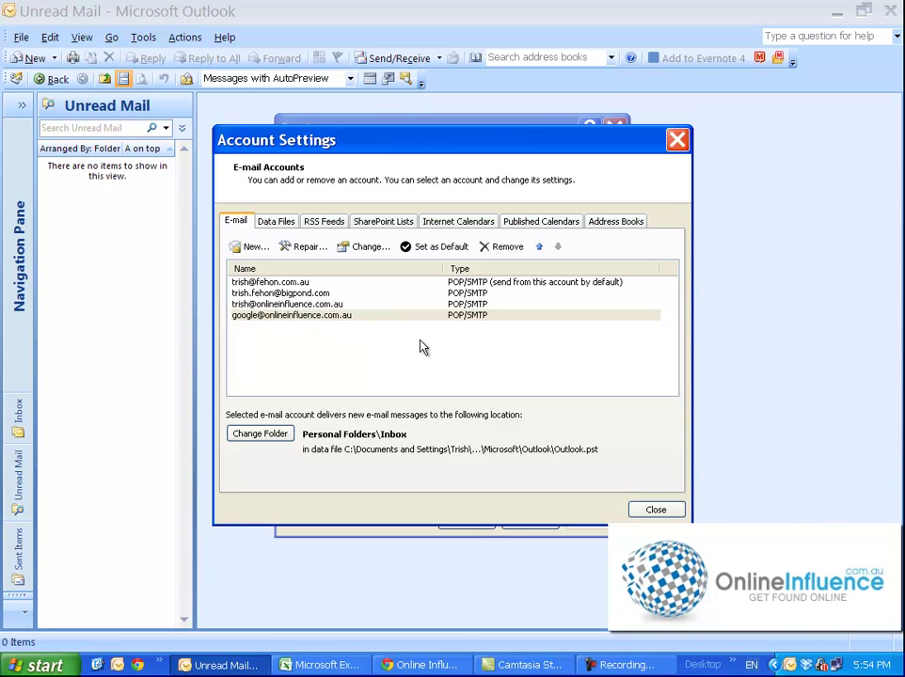
Test the new account's settings, confirm the POP3 logon and test message succeed, then close the editor
click(249, 318)
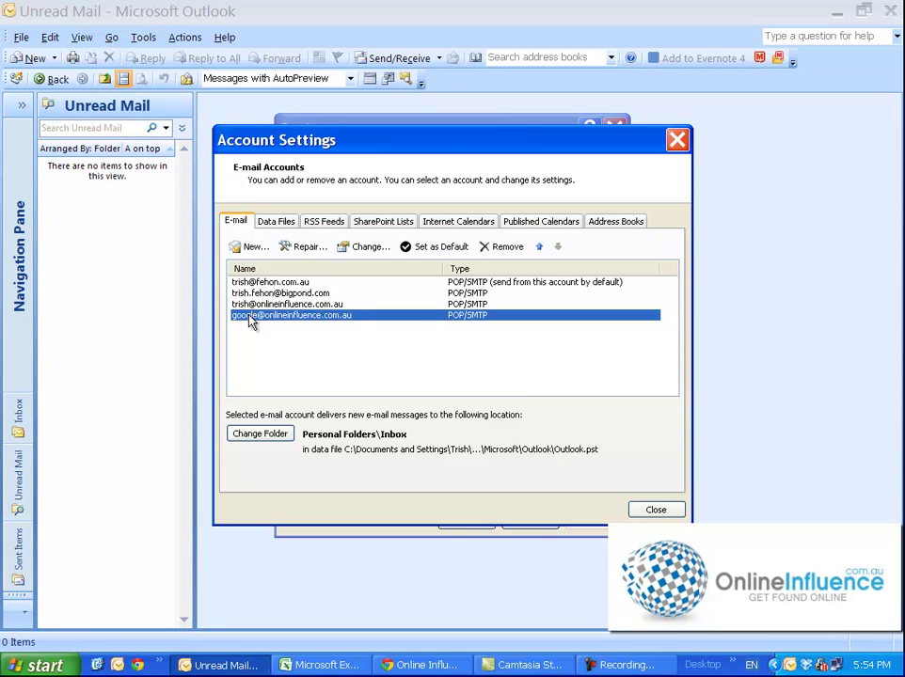
click(379, 250)
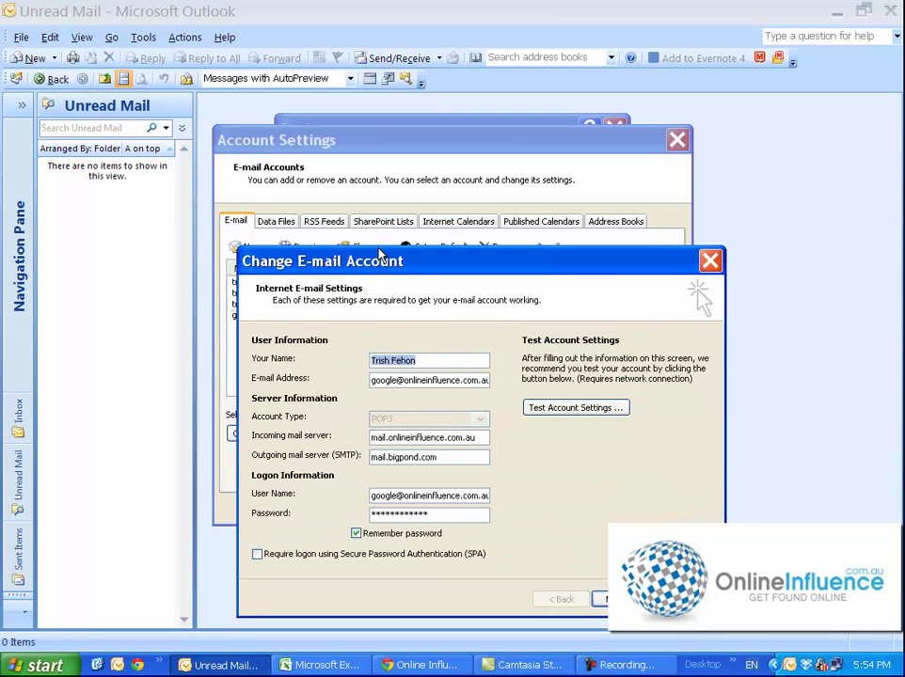
click(564, 410)
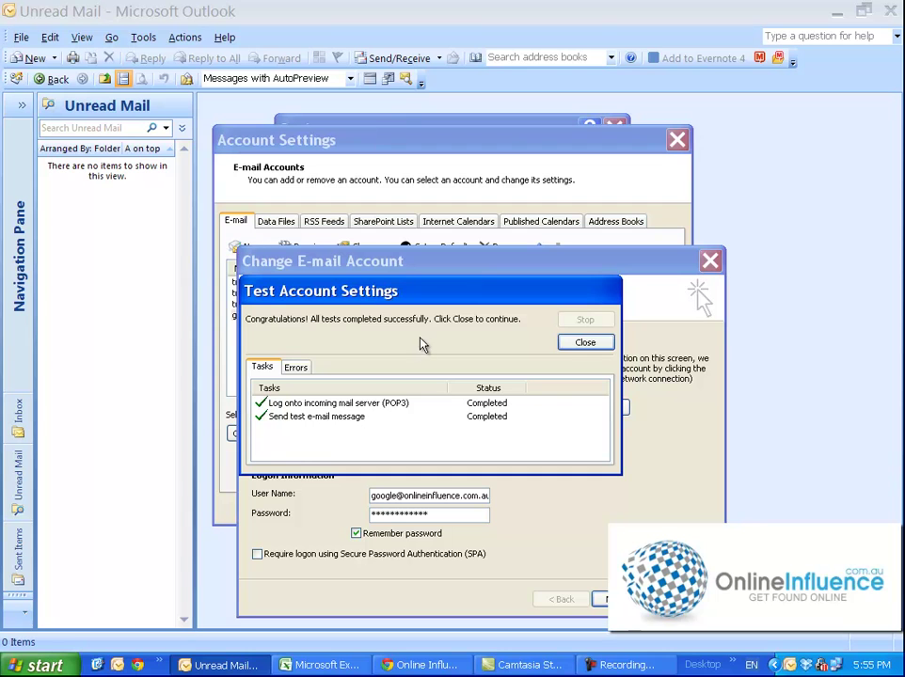
click(584, 343)
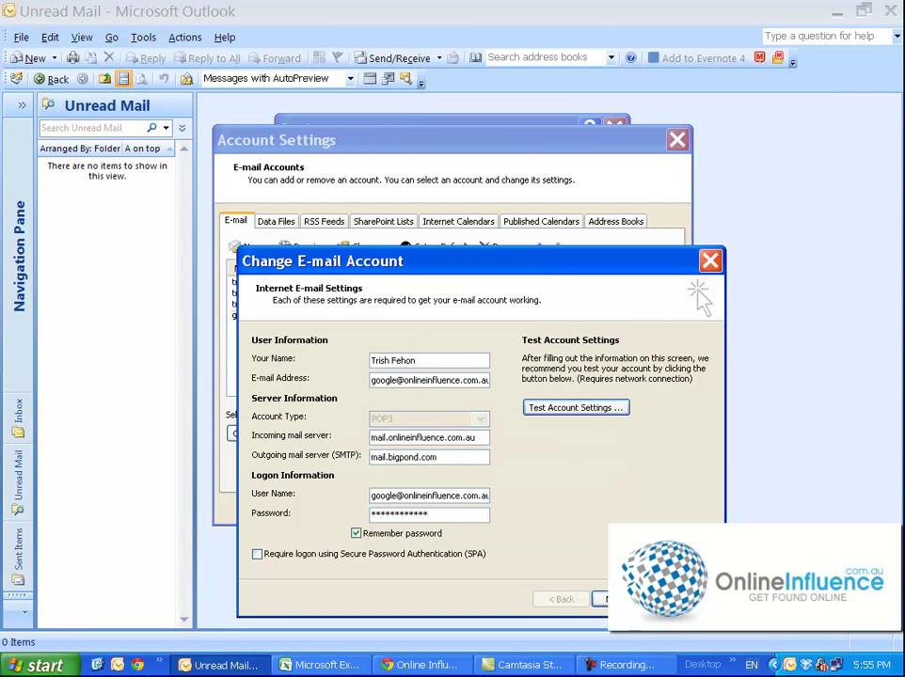
key(Return)
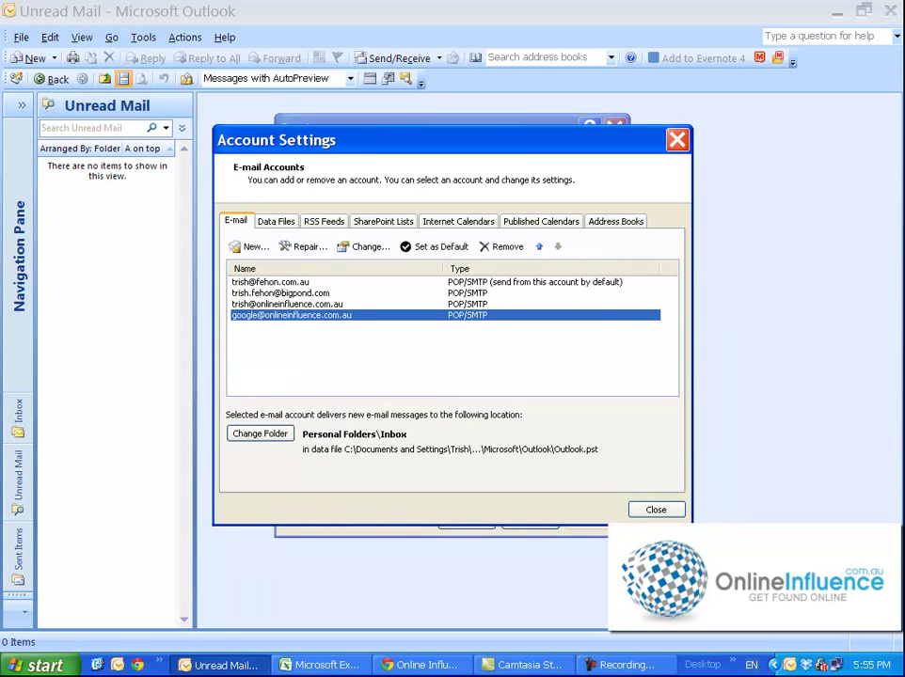
Close Account Settings and Options, then check the new account appears in the Send/Receive list
click(658, 510)
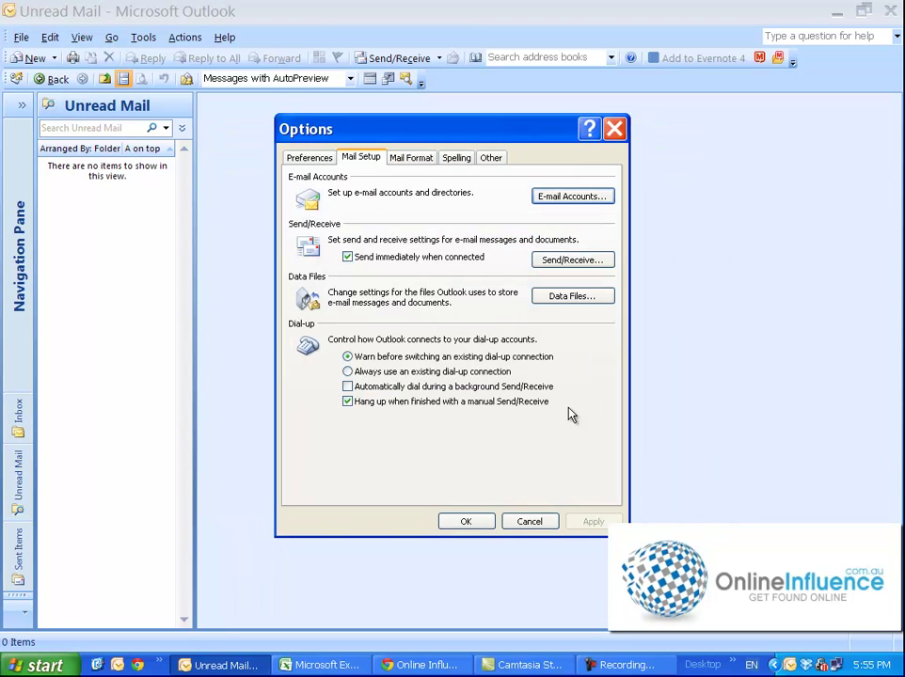
click(527, 524)
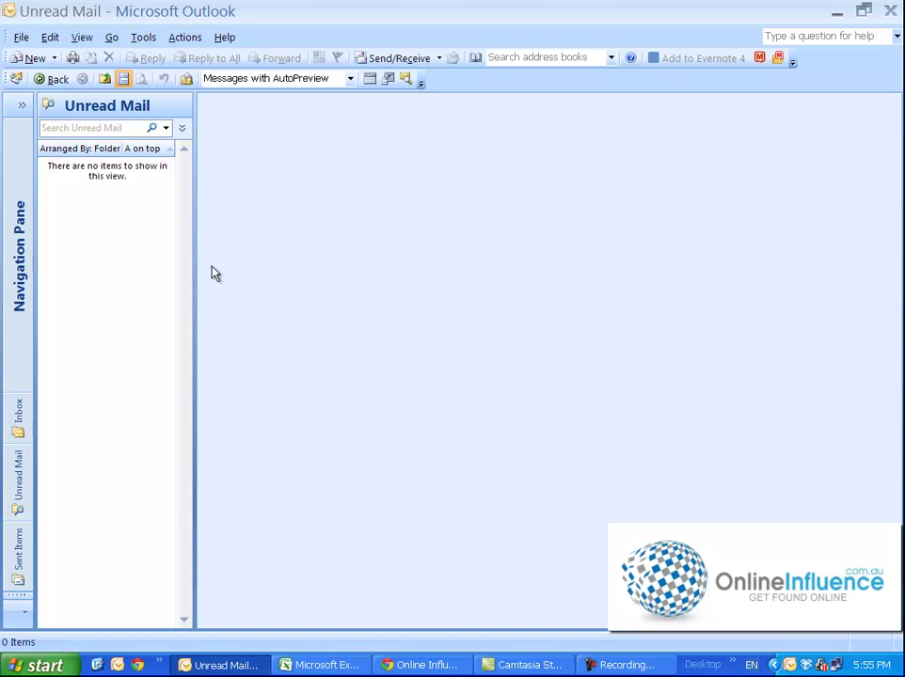
click(441, 62)
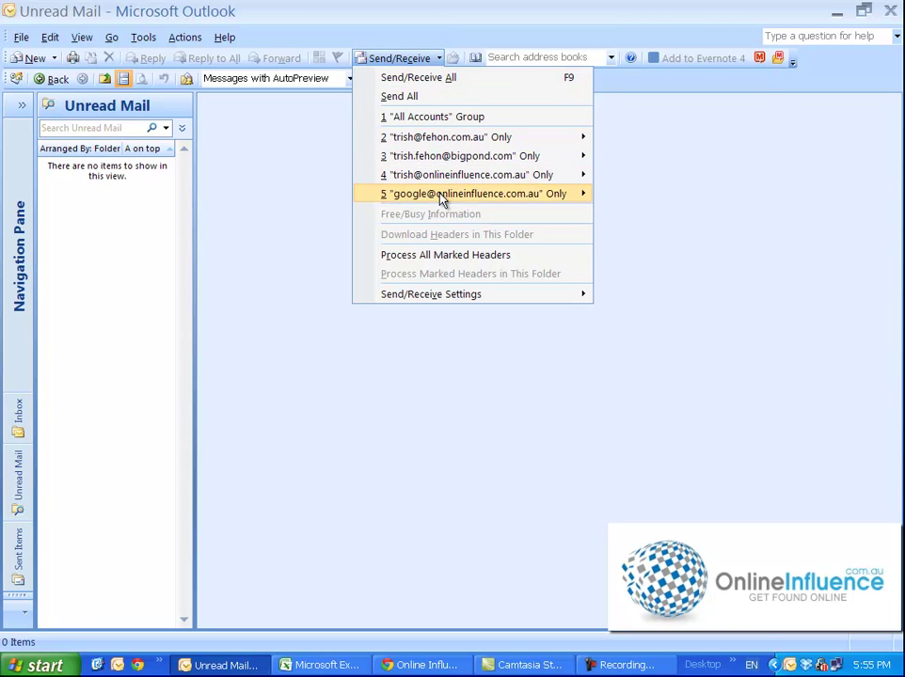
mouse_move(441, 199)
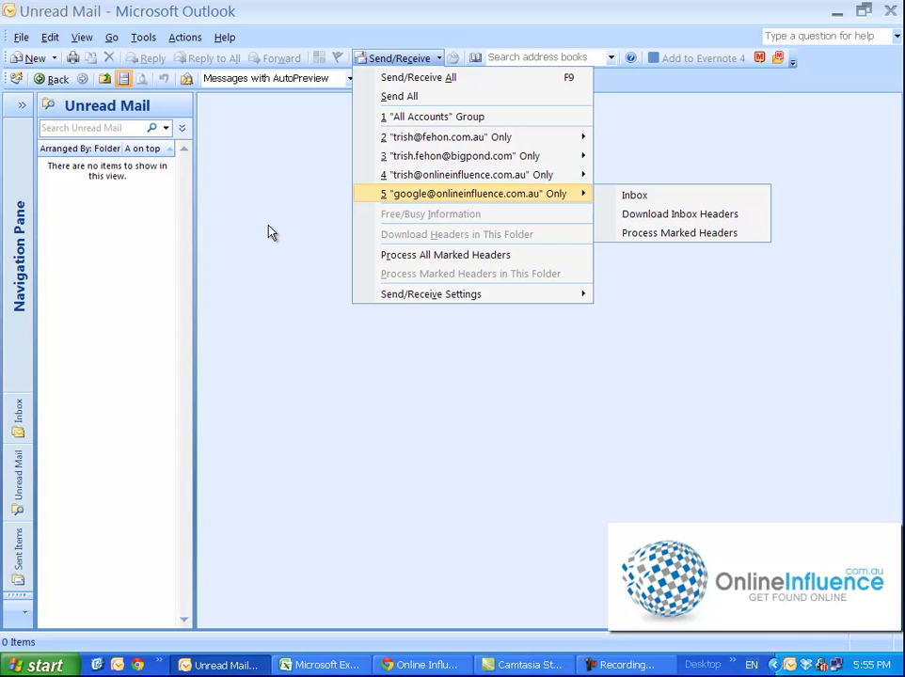
click(279, 273)
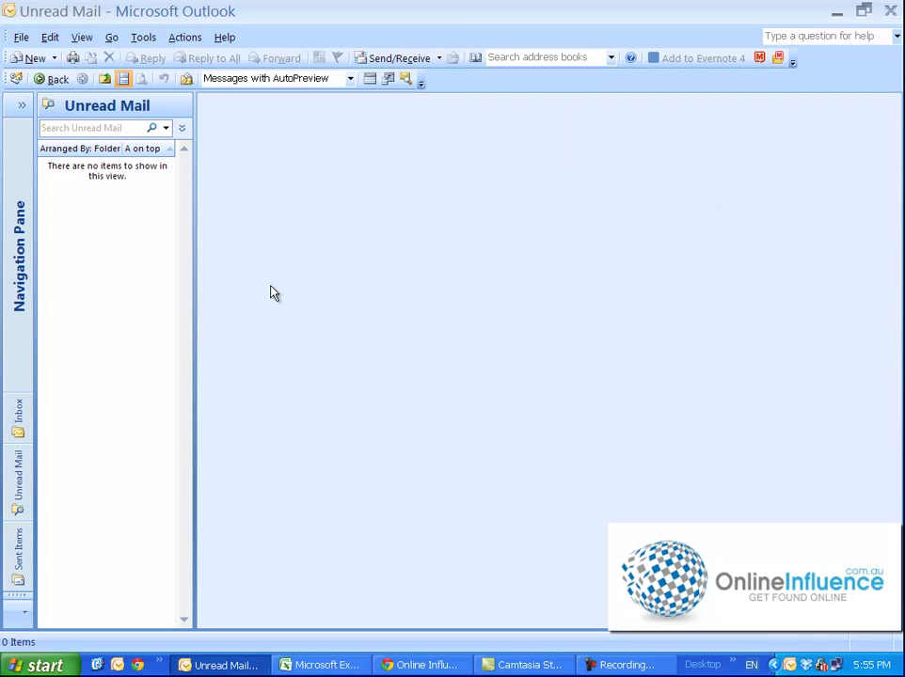